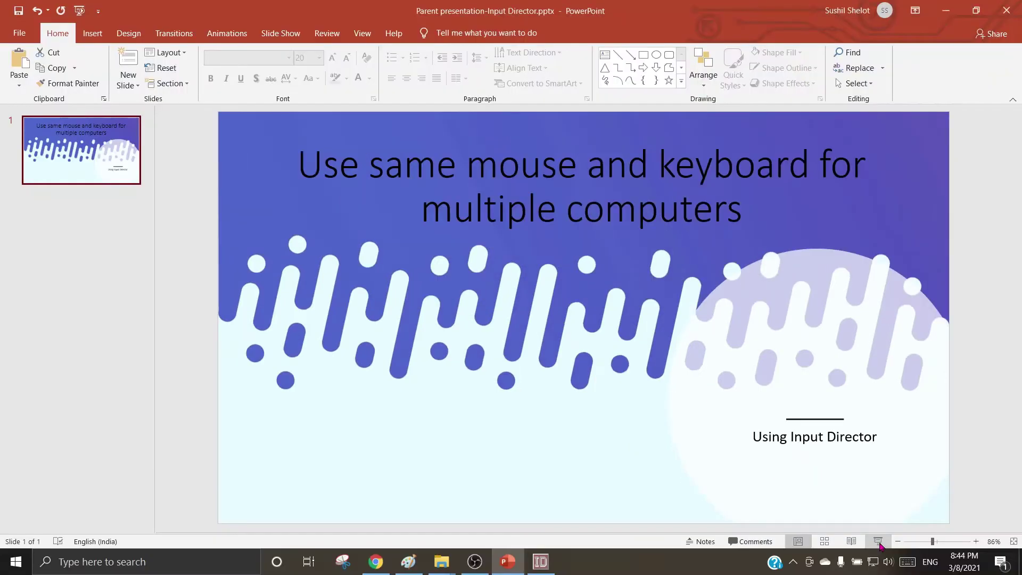
Show the inputdirector.com downloads page and close the Select Language list without choosing a language
click(375, 568)
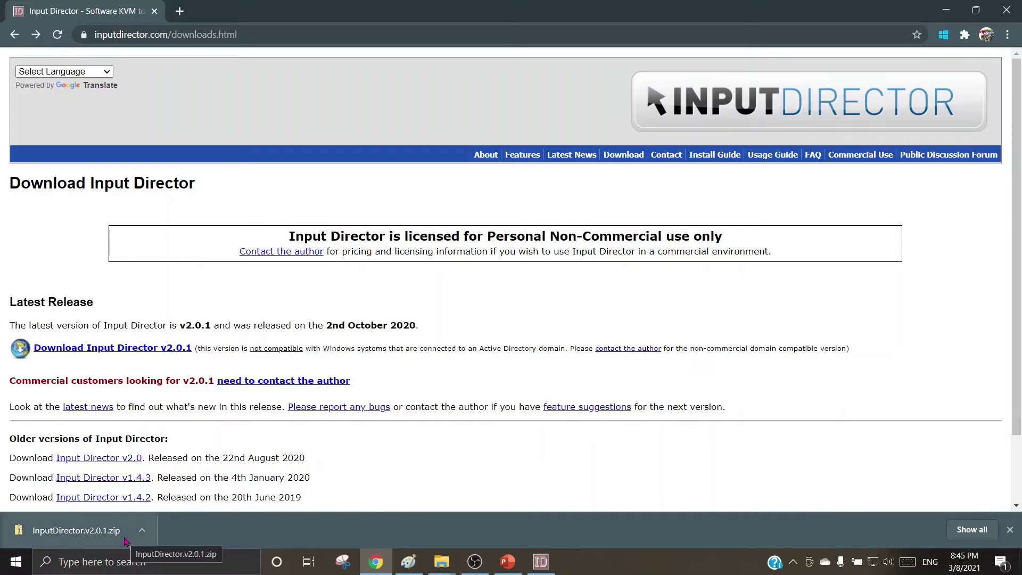
click(106, 74)
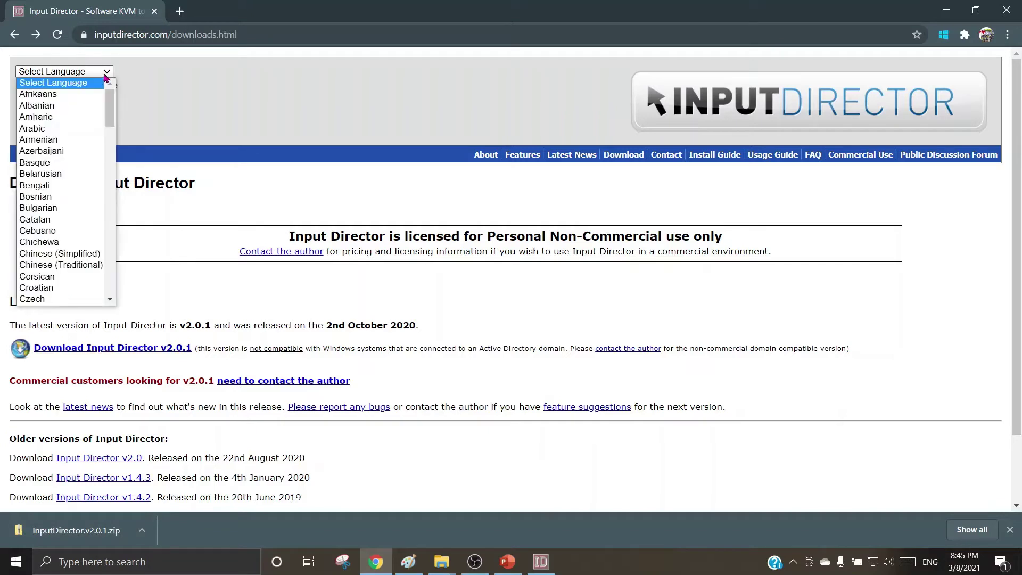
scroll(59, 186, down, 20)
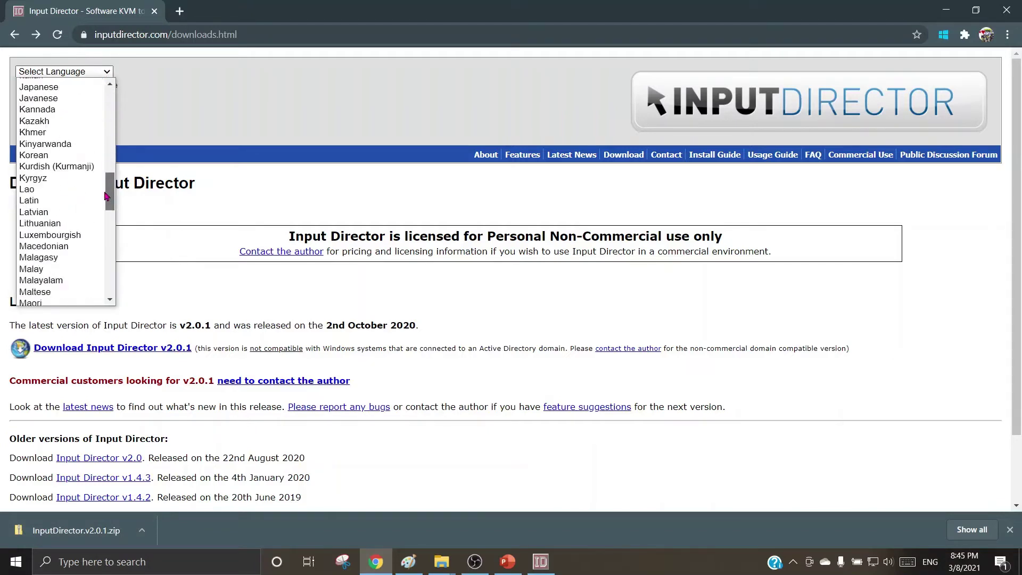
click(227, 90)
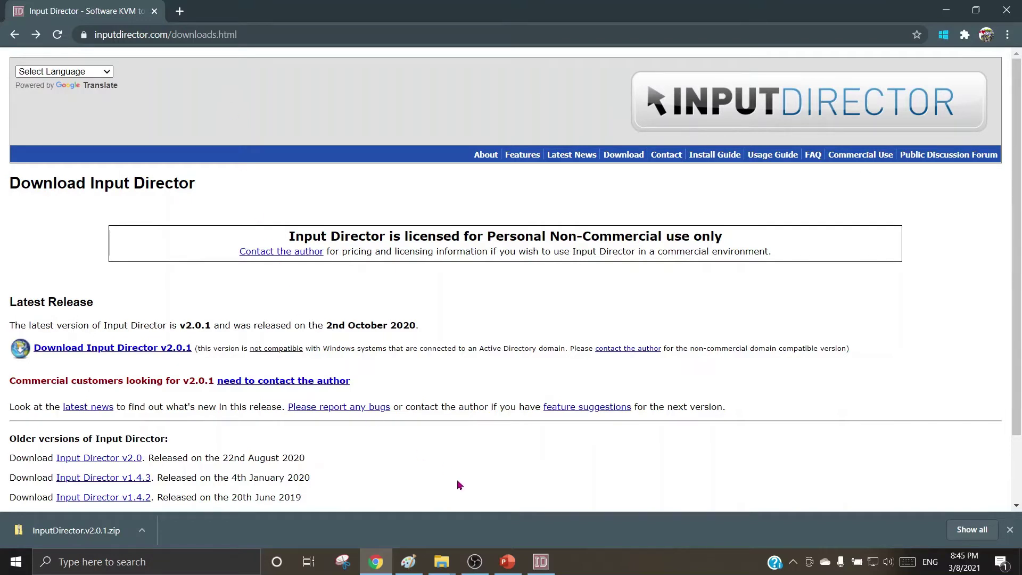
Bring up the Input Director window on its Main page, which reports no systems configured
click(540, 562)
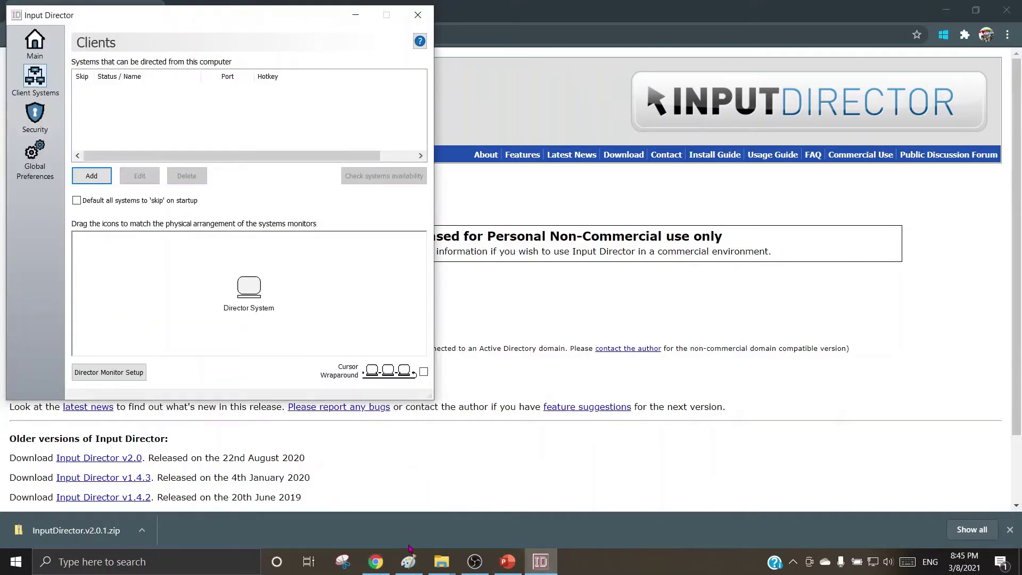
click(411, 566)
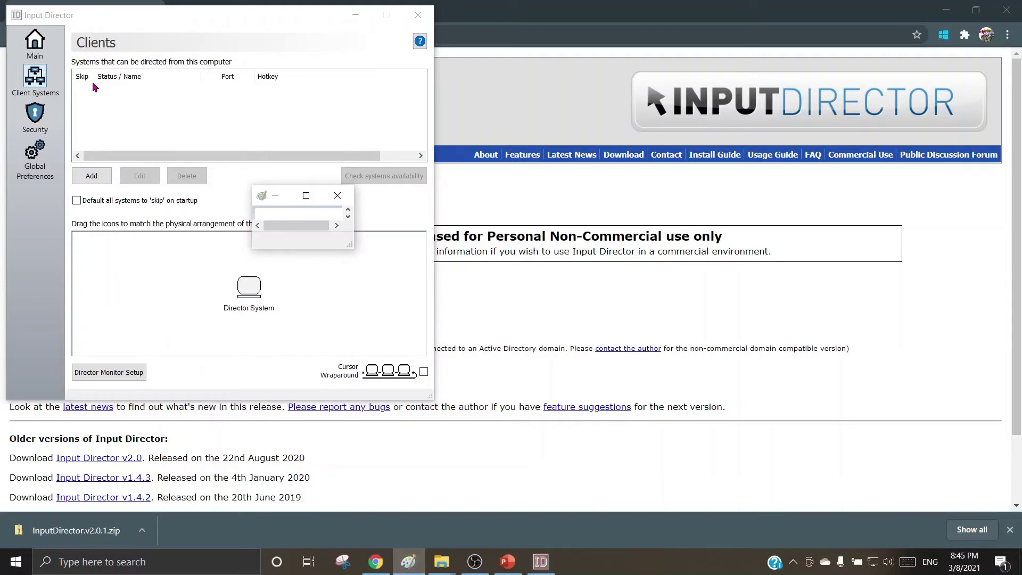
click(35, 43)
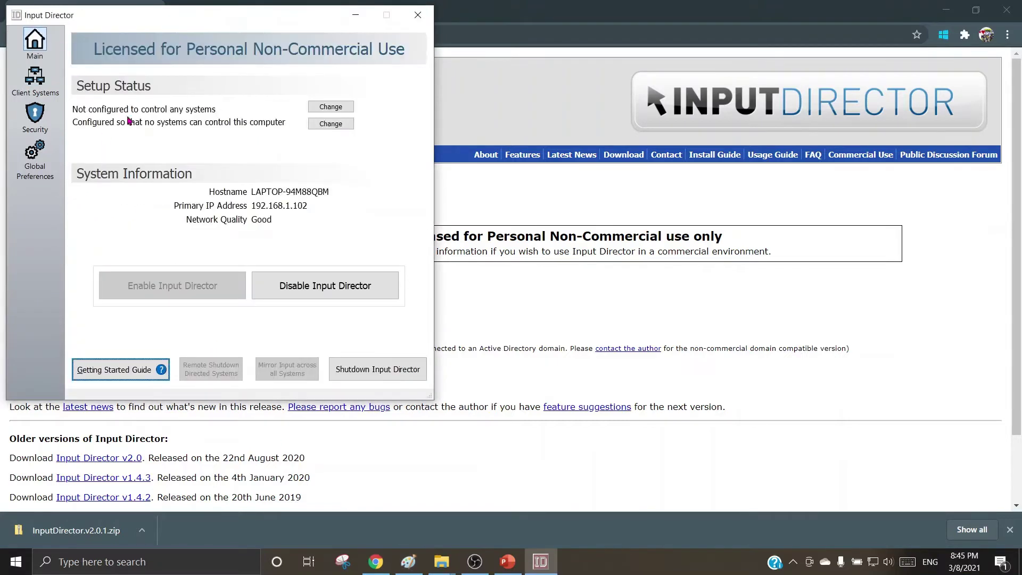
click(406, 565)
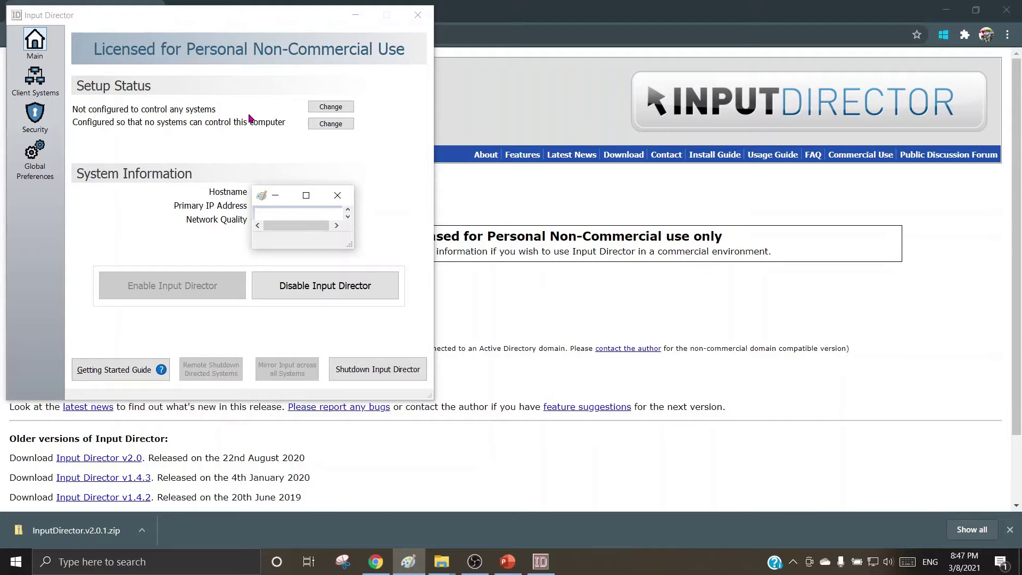
Use the Change button beside 'Not configured to control any systems' to reach the Clients page
click(330, 107)
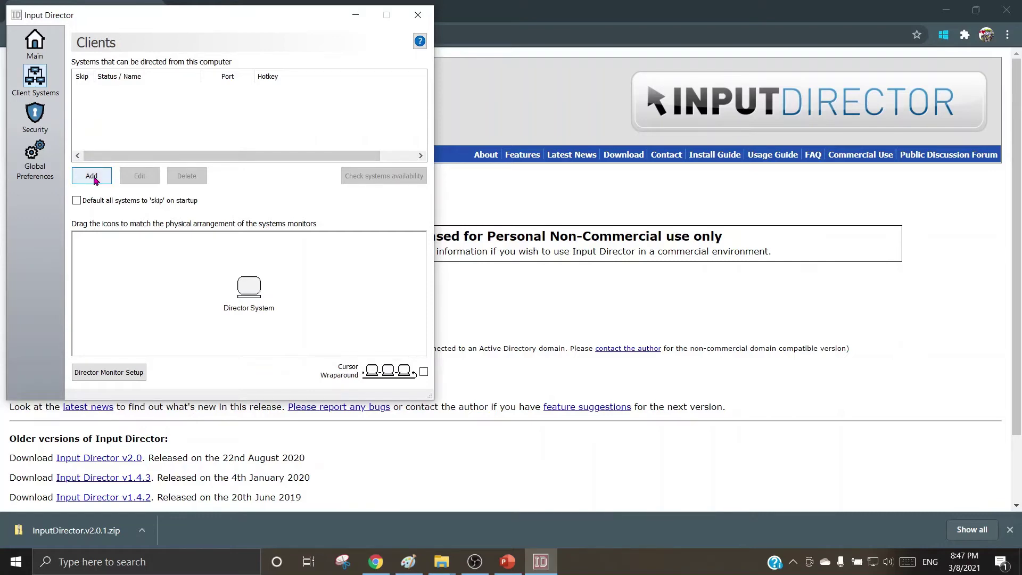
Begin adding a client system, leaving port 31234 and the monitor count at 1
click(92, 177)
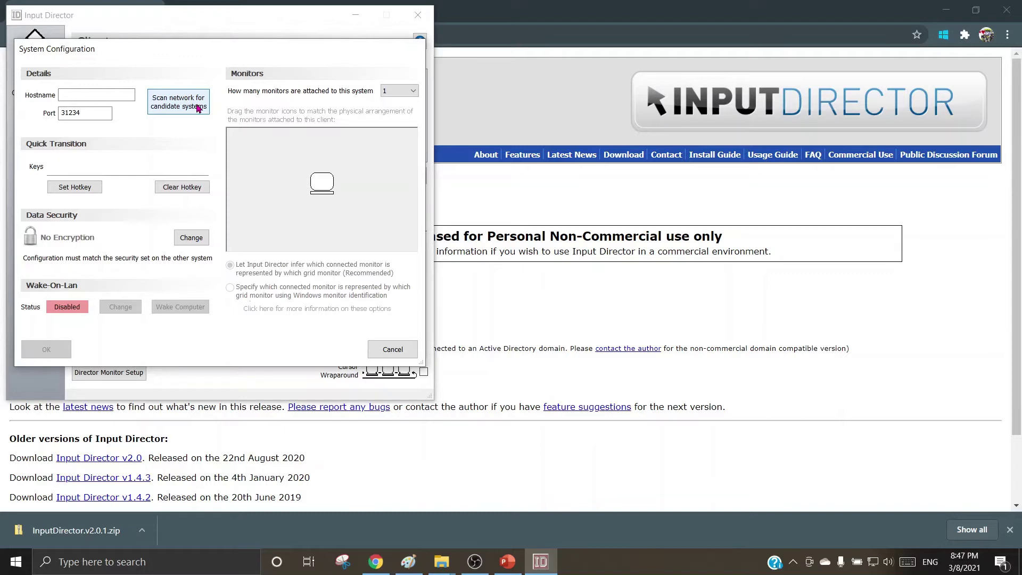
click(75, 118)
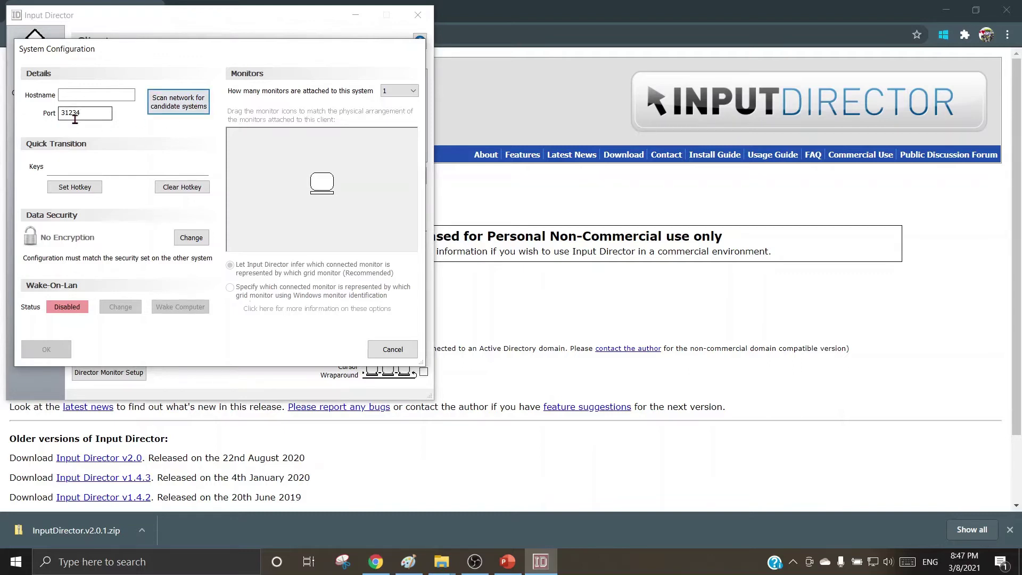
drag(97, 115, 64, 113)
click(410, 93)
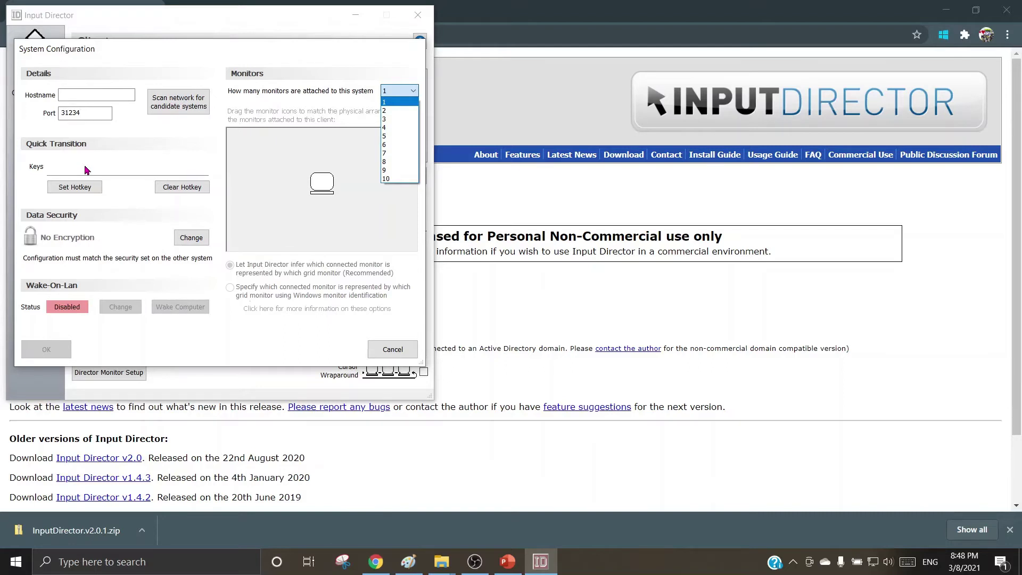
click(85, 169)
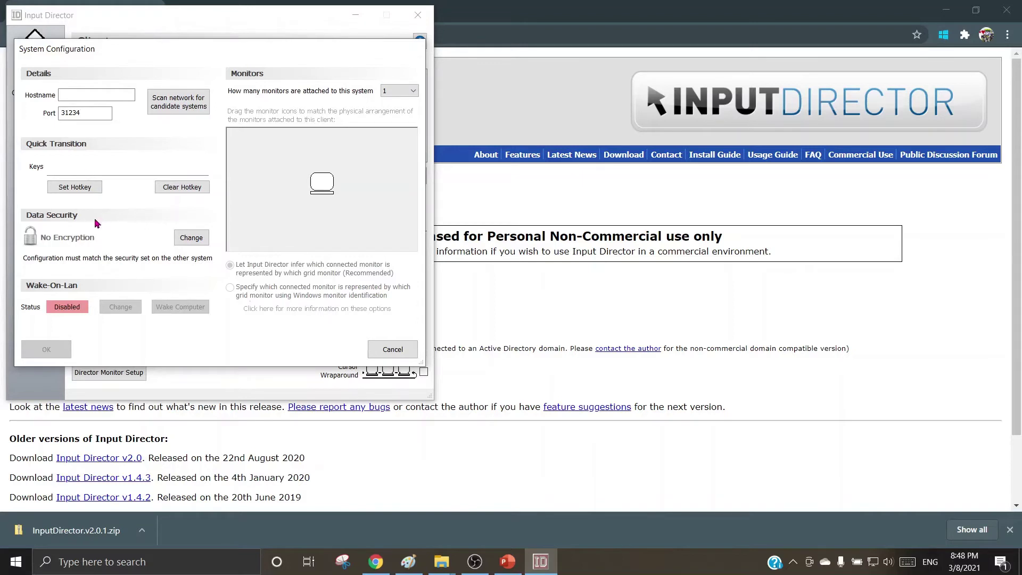
Close the encryption settings unchanged, then cancel the new client configuration without saving
click(190, 238)
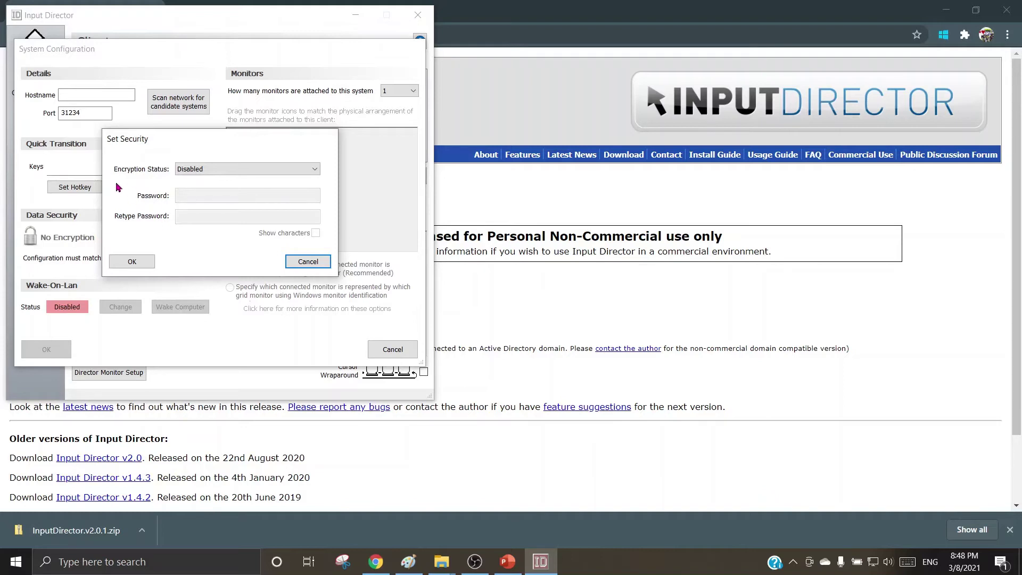
click(304, 261)
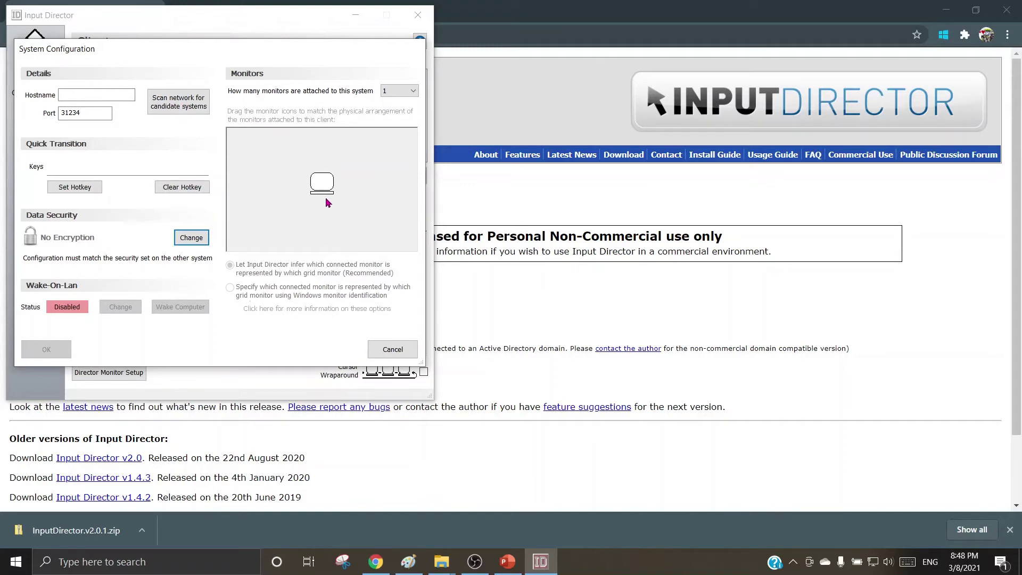
click(392, 350)
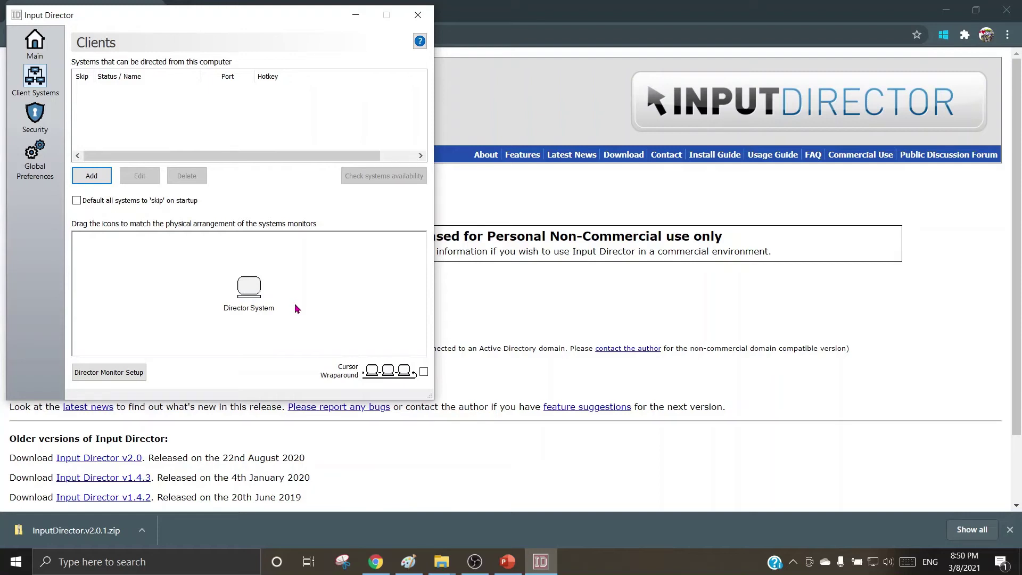
On the Security page, choose 'Allow only these computers to take control' and cancel the hostname prompt
click(42, 122)
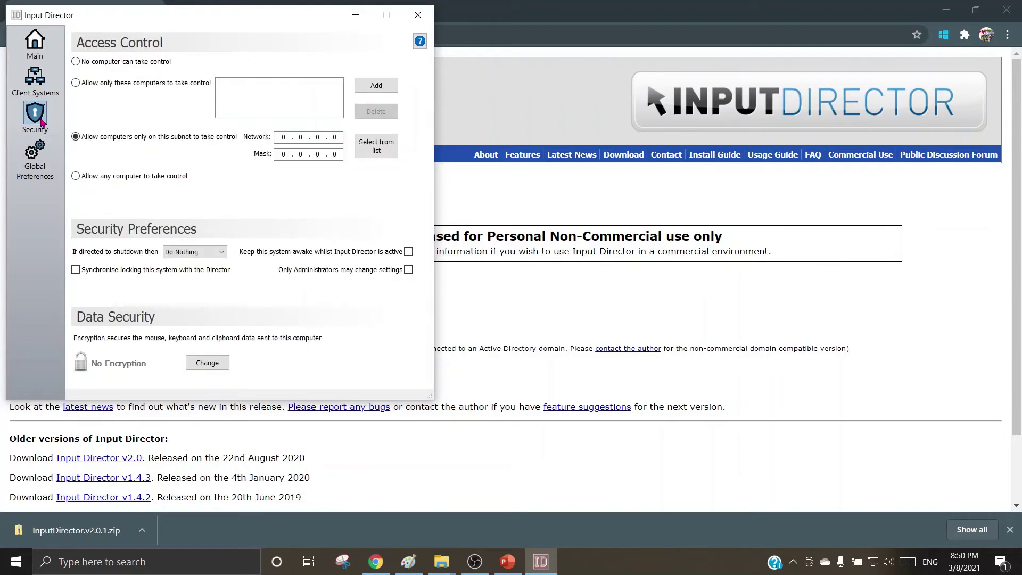
click(76, 63)
click(76, 85)
click(390, 87)
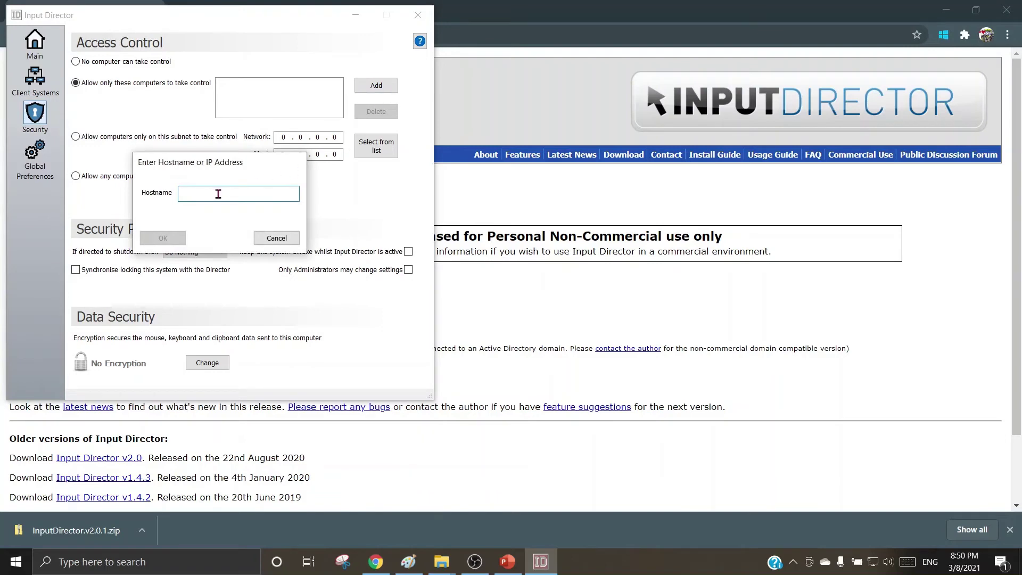
click(276, 238)
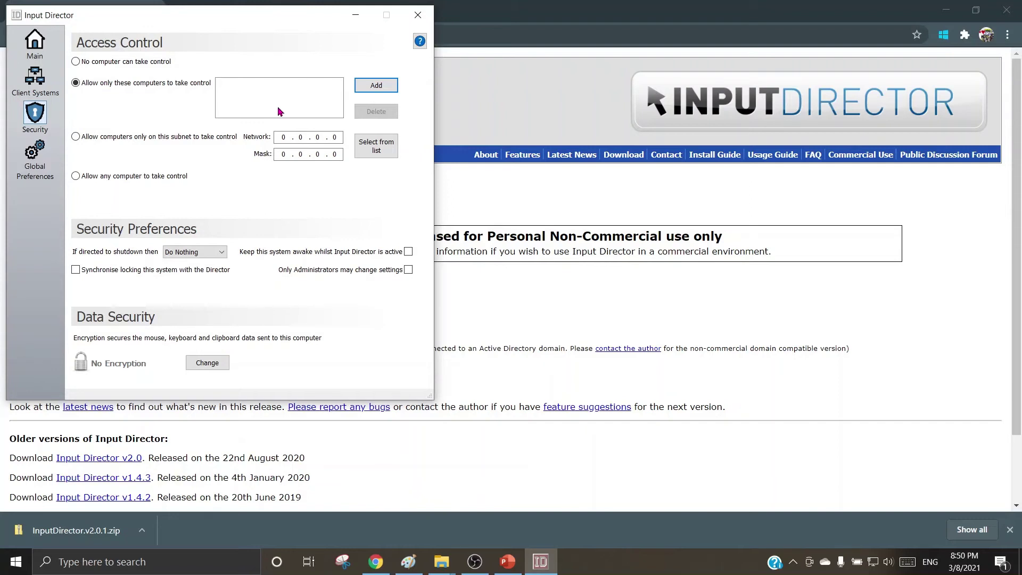
Select 'Allow any computer to take control' as the access control setting
click(76, 137)
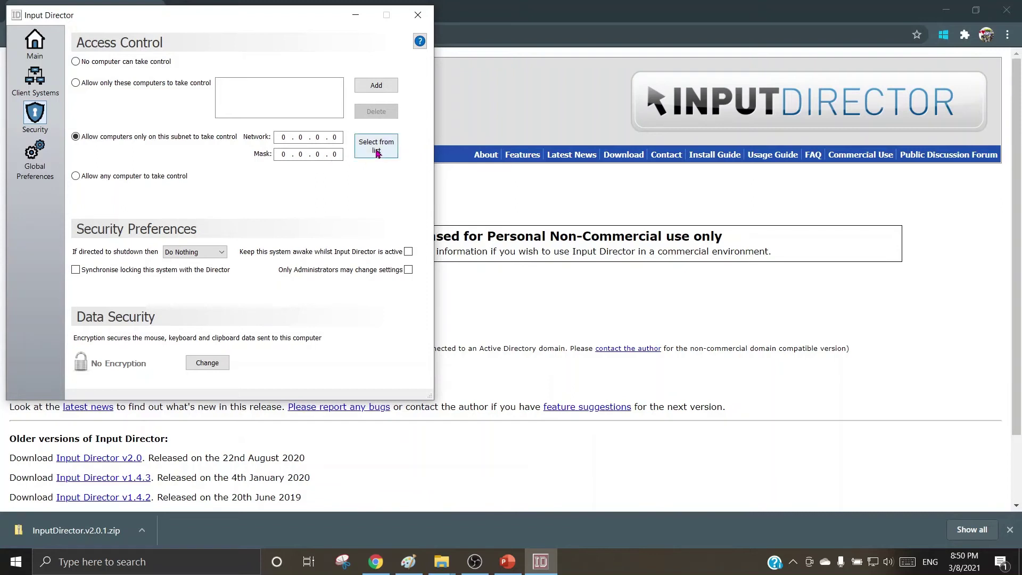
click(77, 177)
click(215, 254)
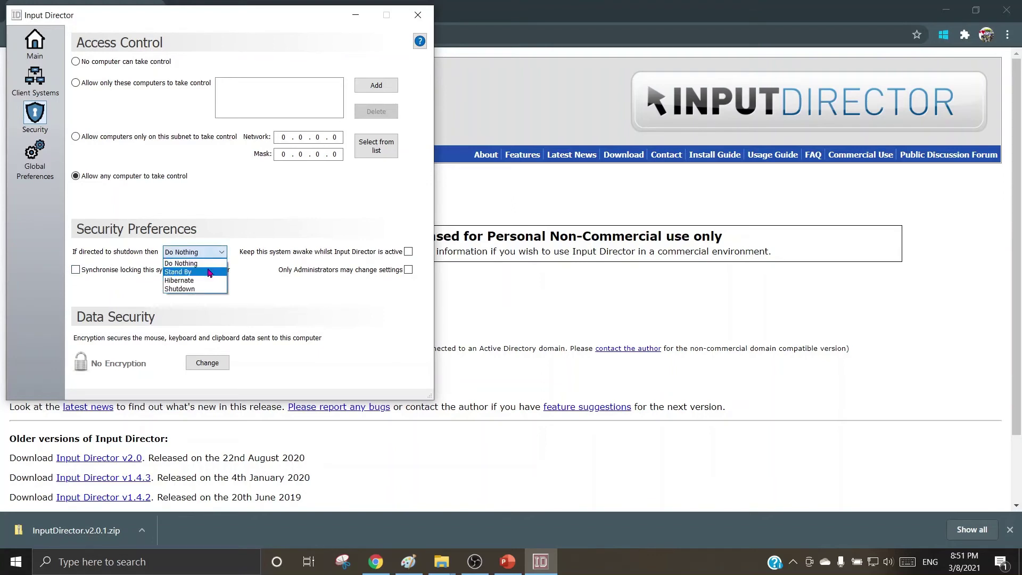
click(297, 295)
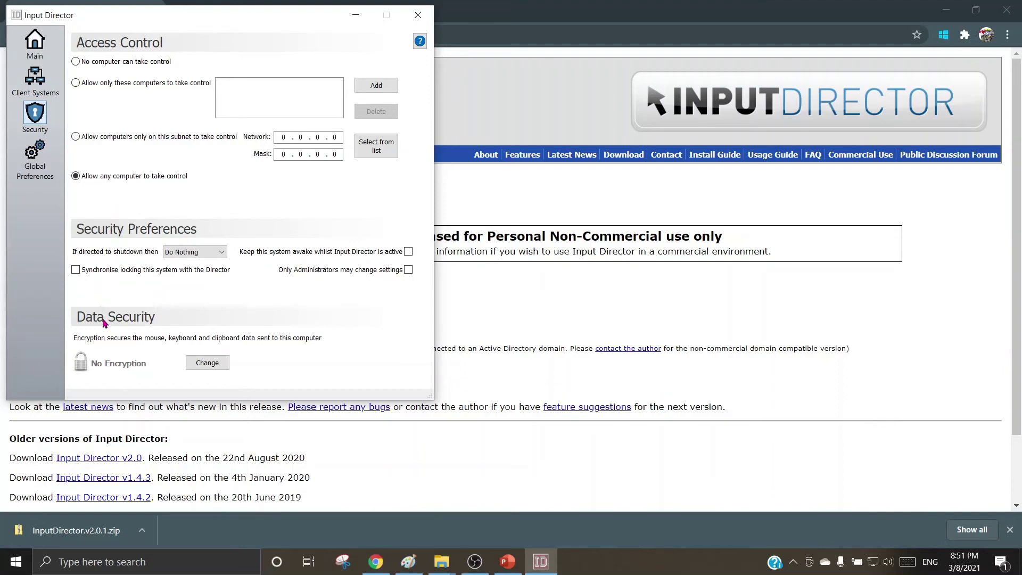
click(194, 359)
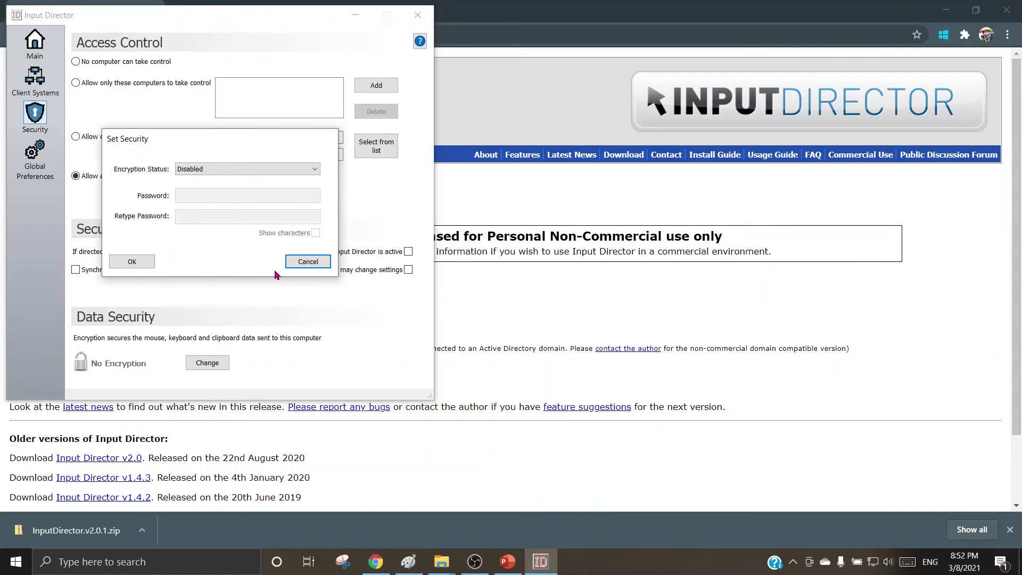
click(298, 260)
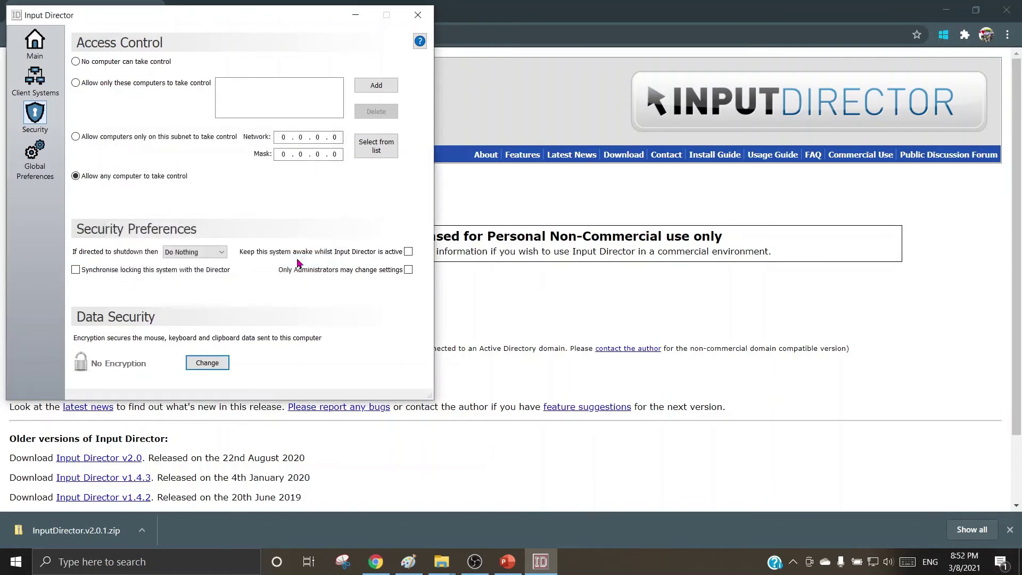
Show Global Preferences and keep the Information Window option on Hide
click(36, 155)
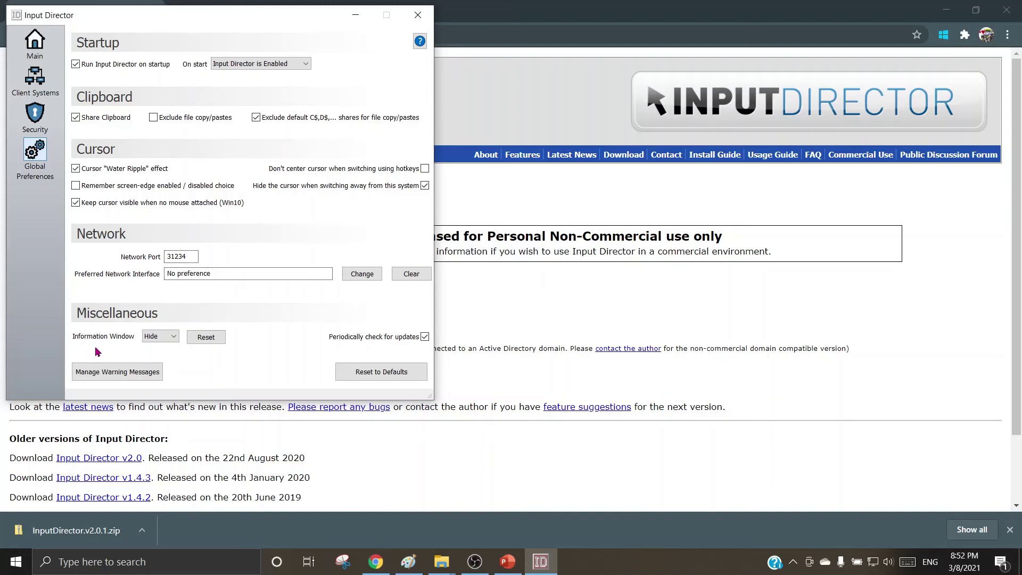
click(175, 337)
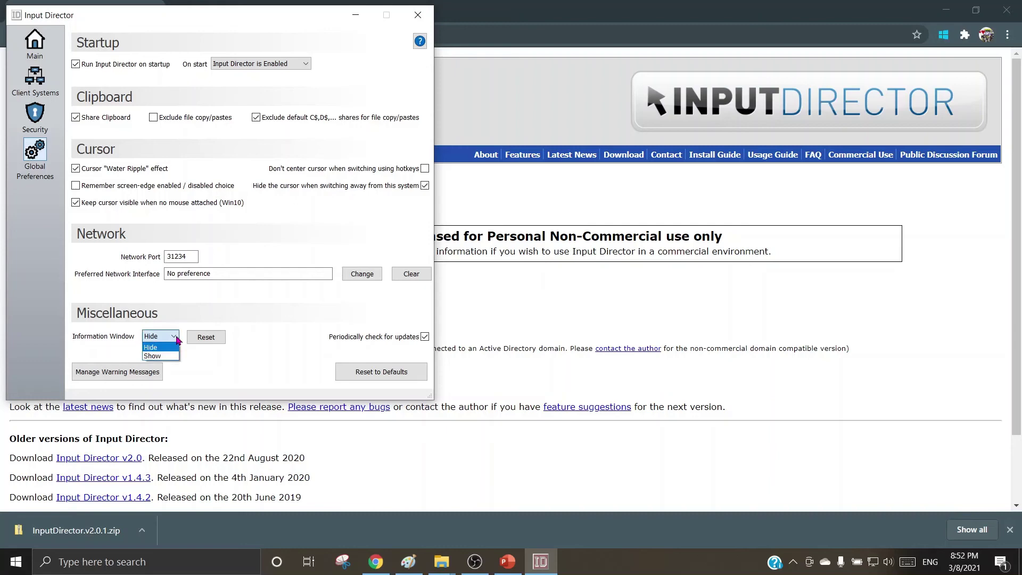
click(272, 323)
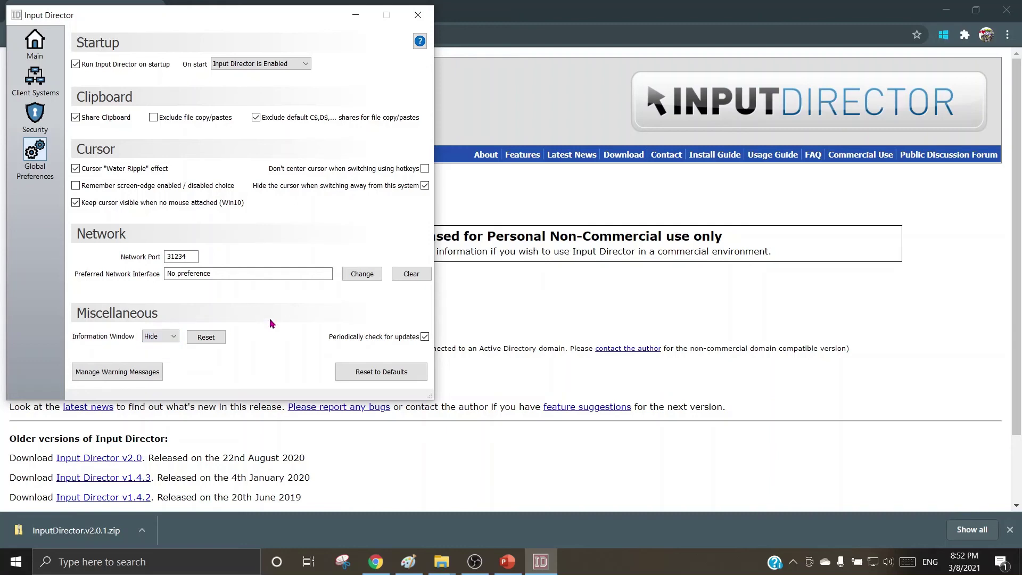
click(137, 373)
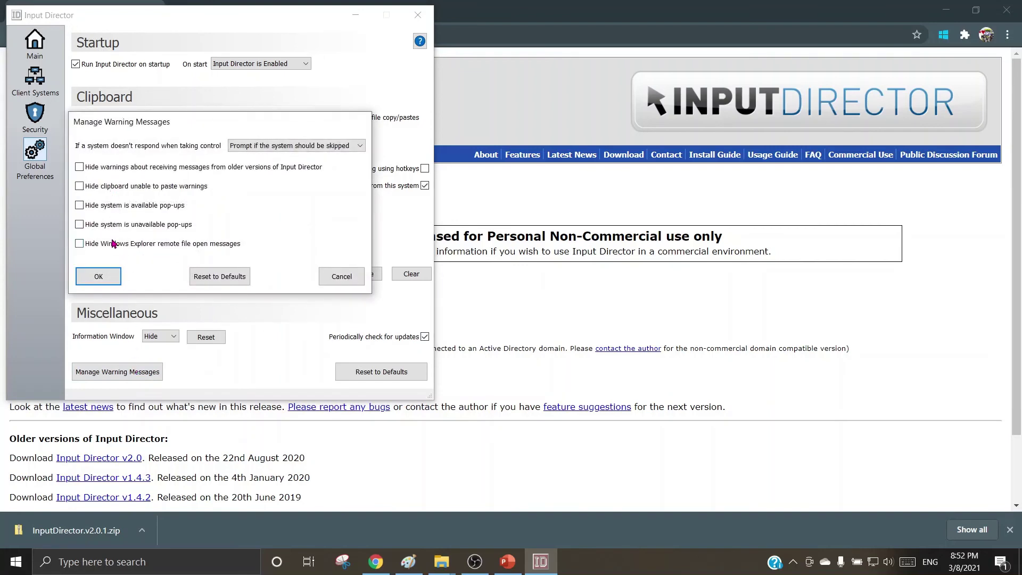
click(335, 275)
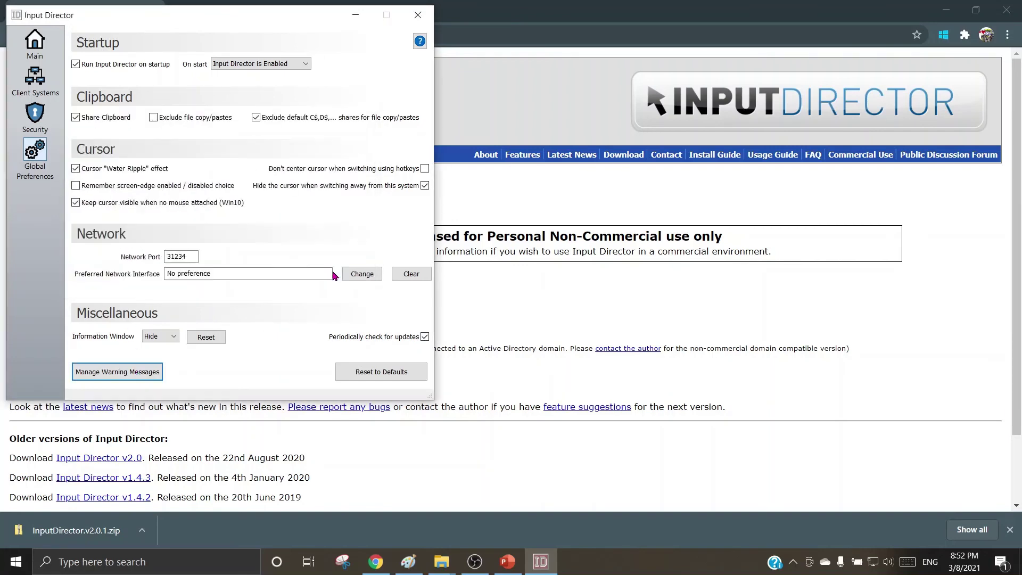